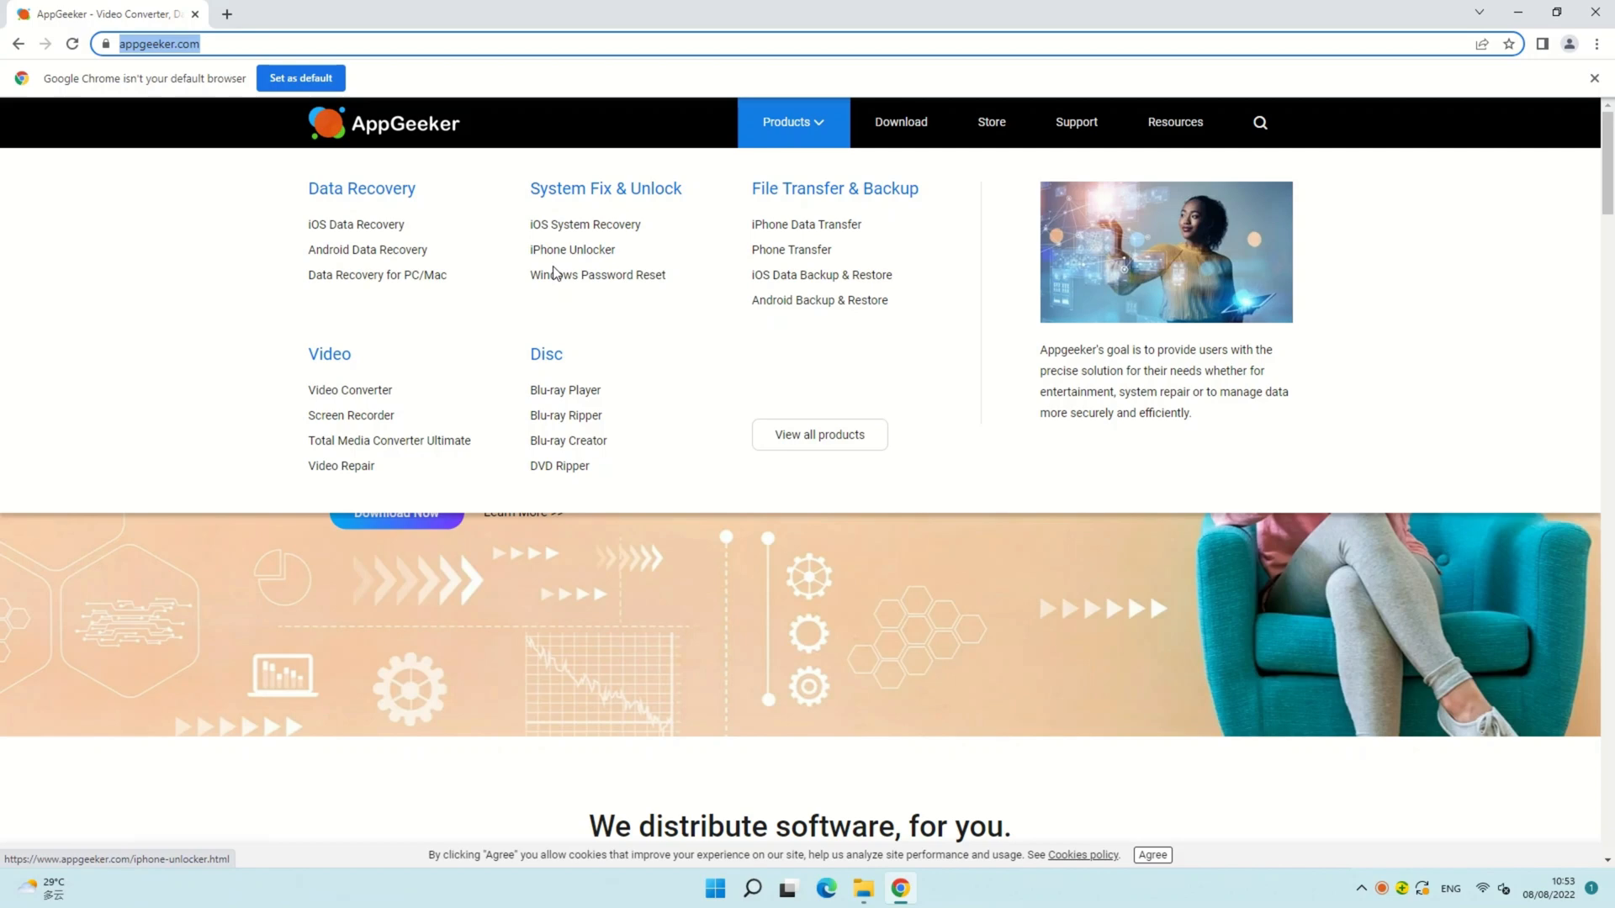
# Step: View the iPhone Unlocker product page, checking the Mac download offer and returning to Windows
pyautogui.click(570, 250)
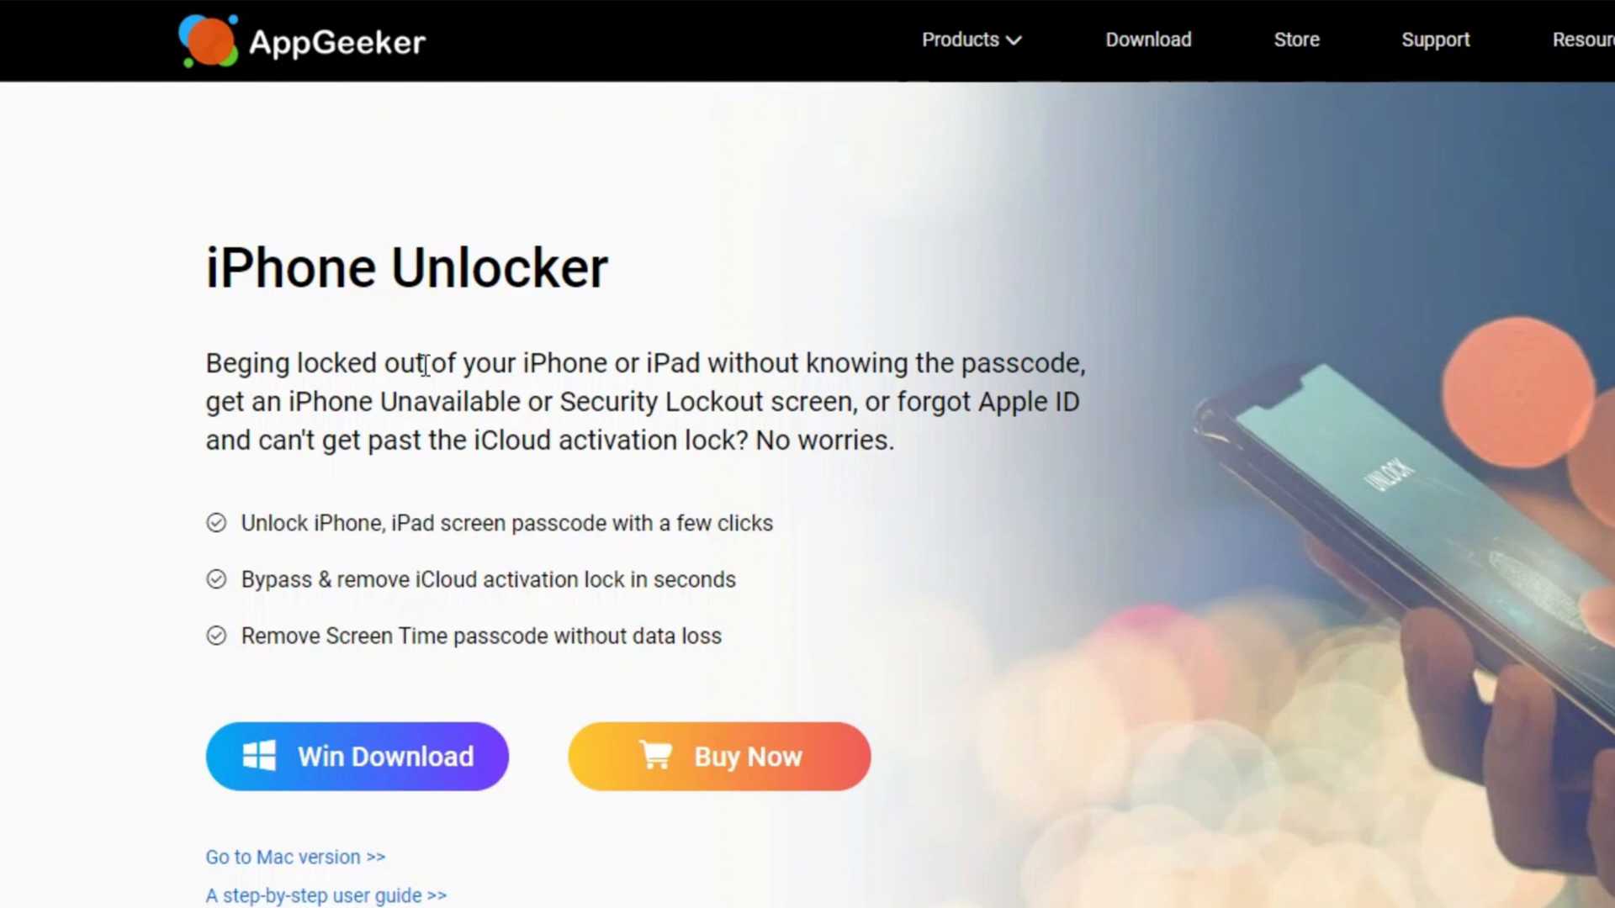
pyautogui.click(310, 863)
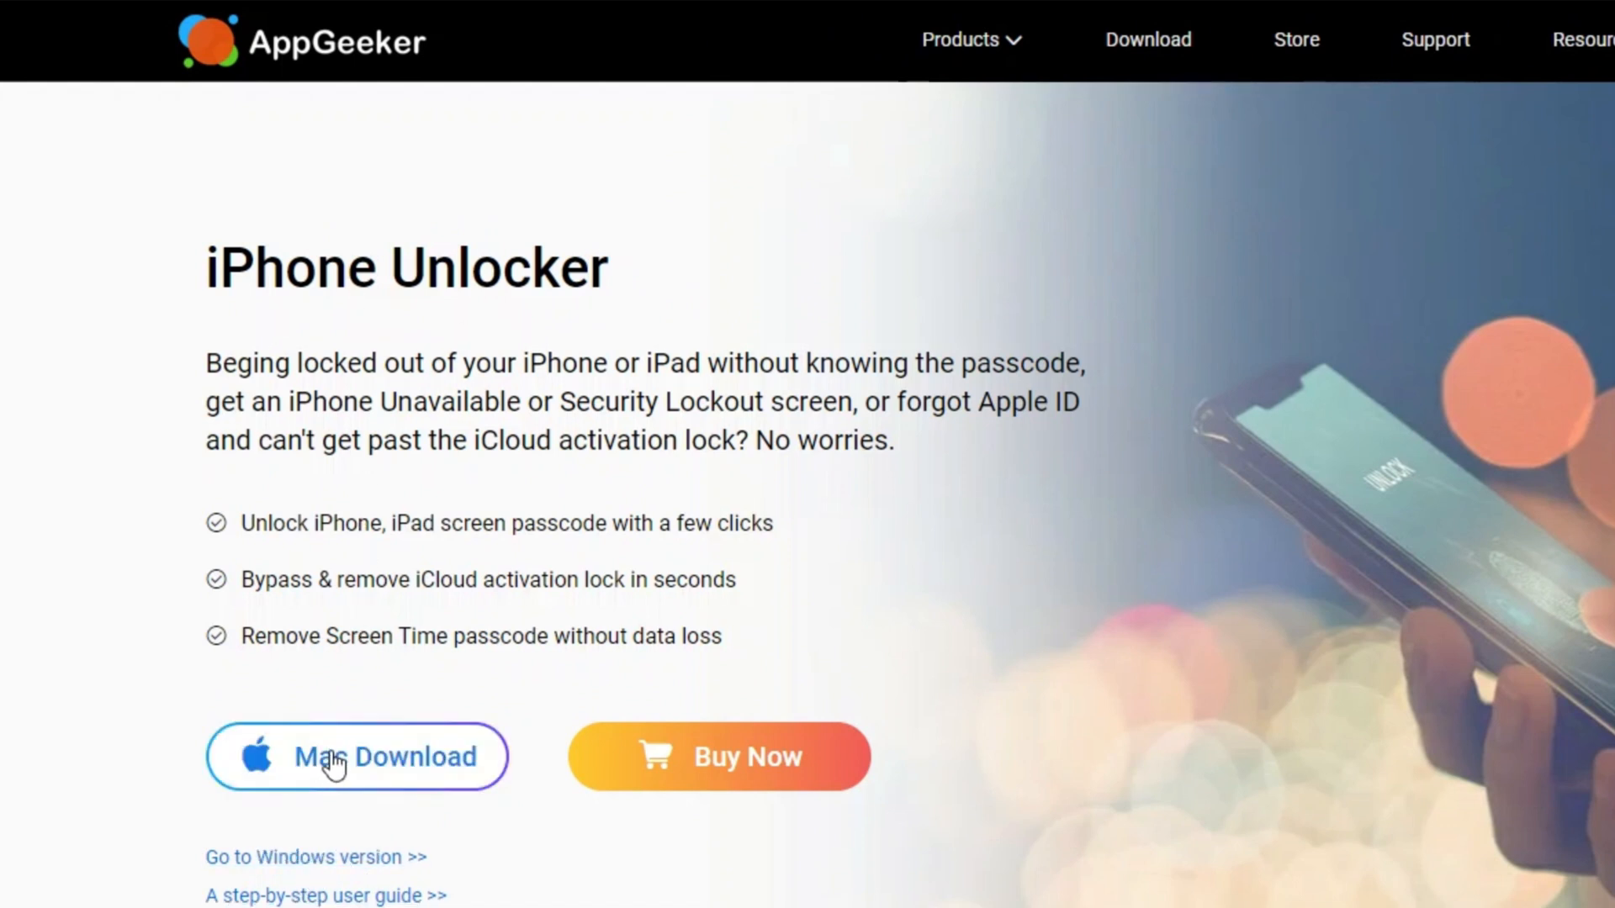
pyautogui.click(326, 863)
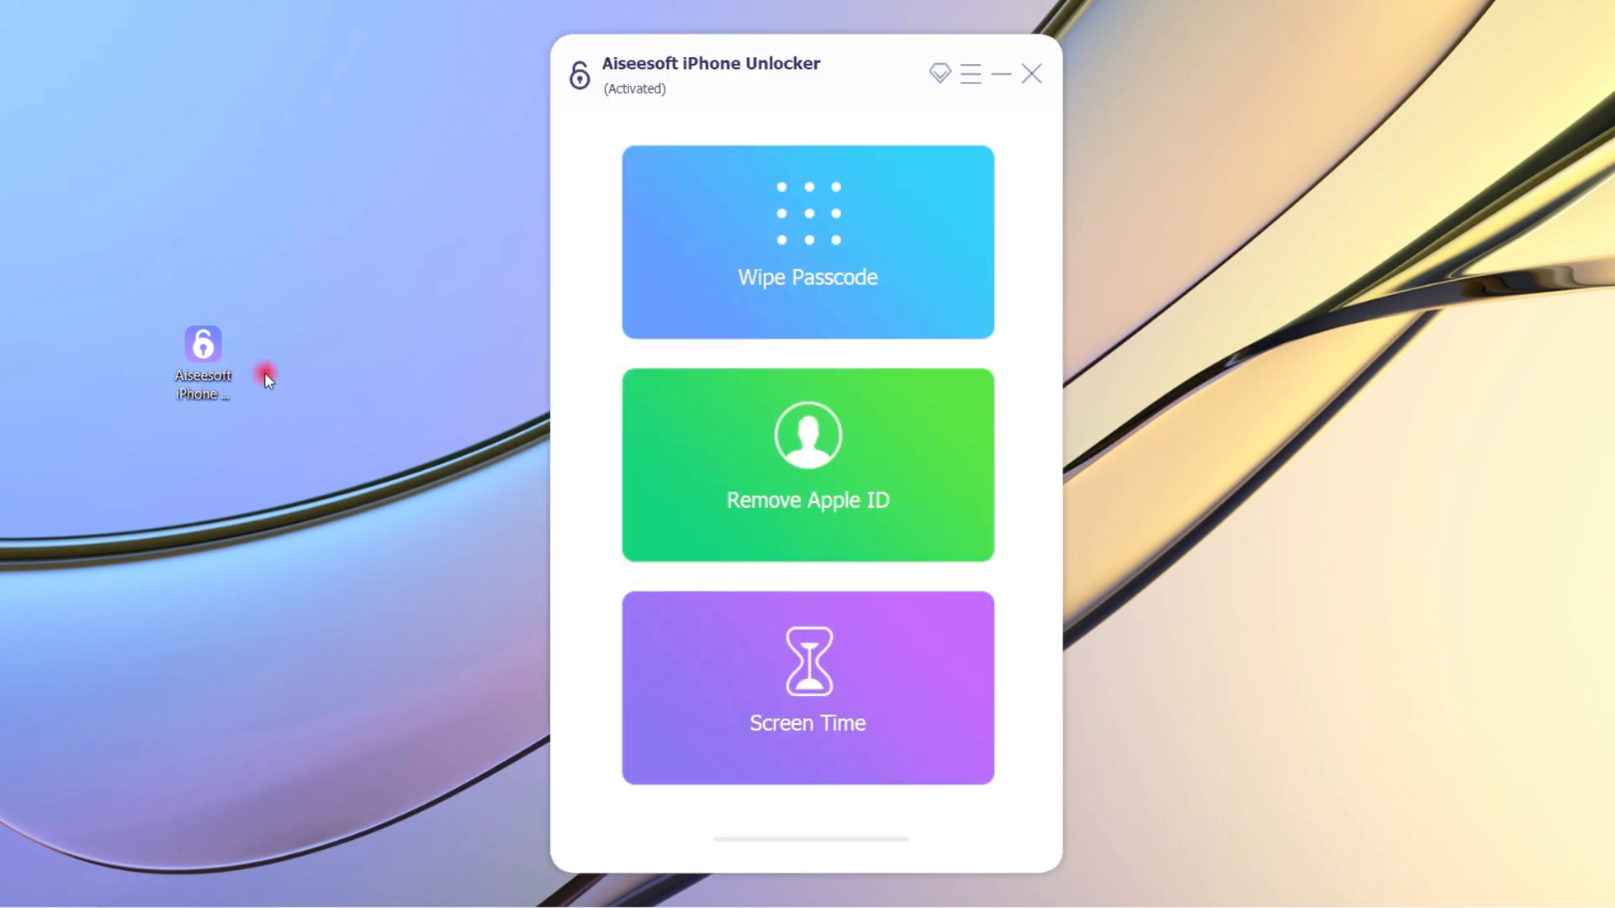
# Step: Start the Wipe Passcode feature so the unlocker asks for a USB-connected iPhone
pyautogui.moveTo(807, 243)
pyautogui.click(787, 284)
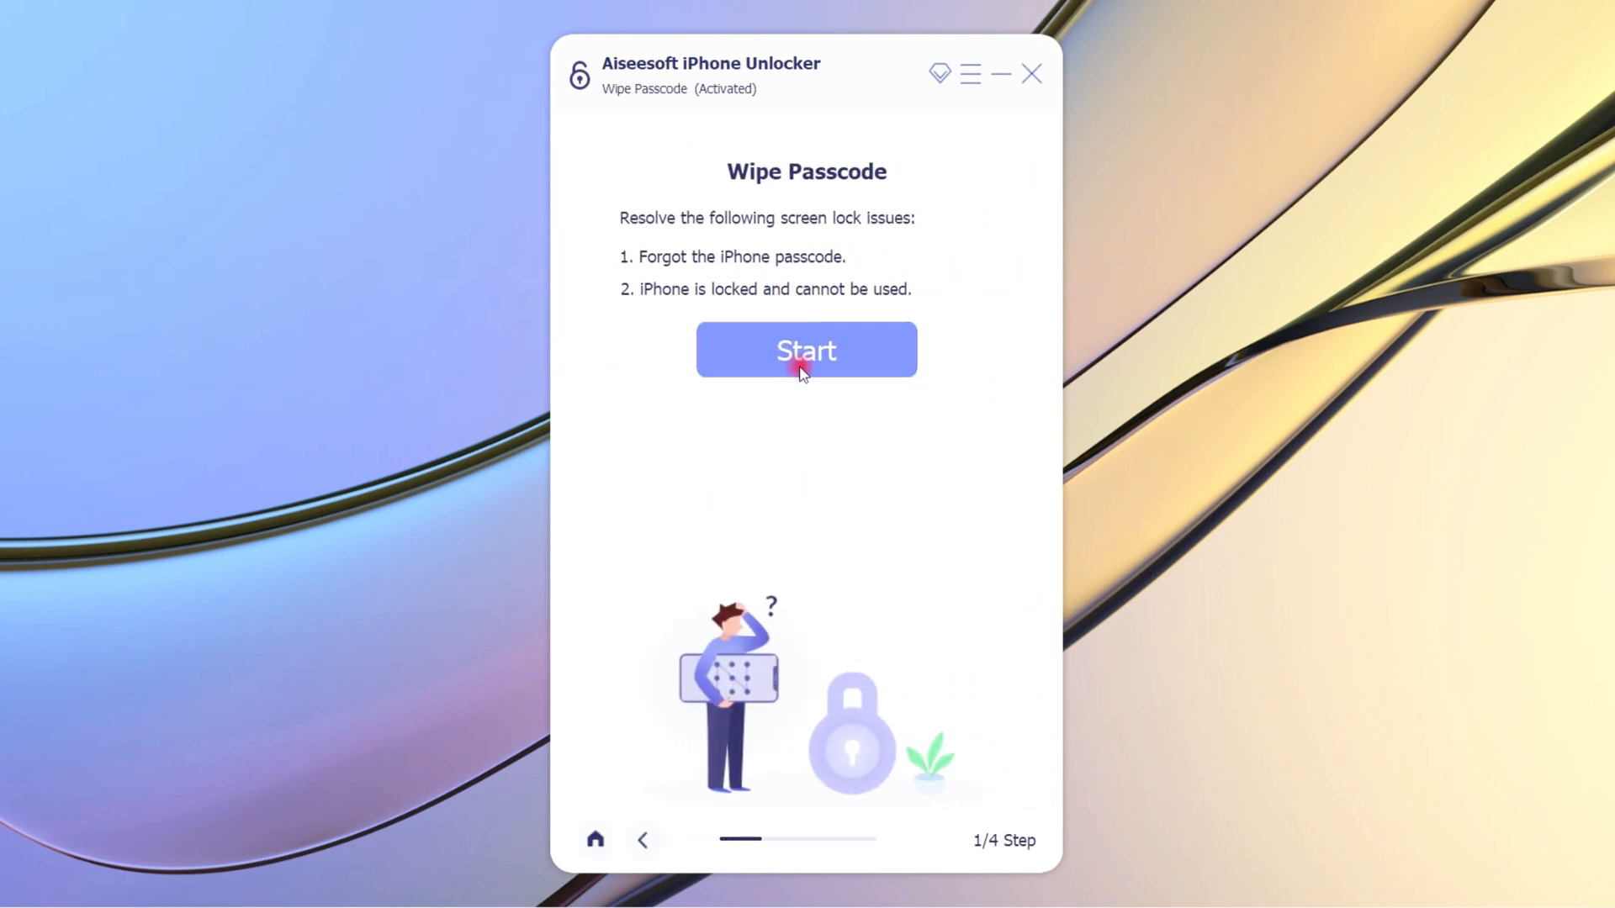
pyautogui.click(801, 370)
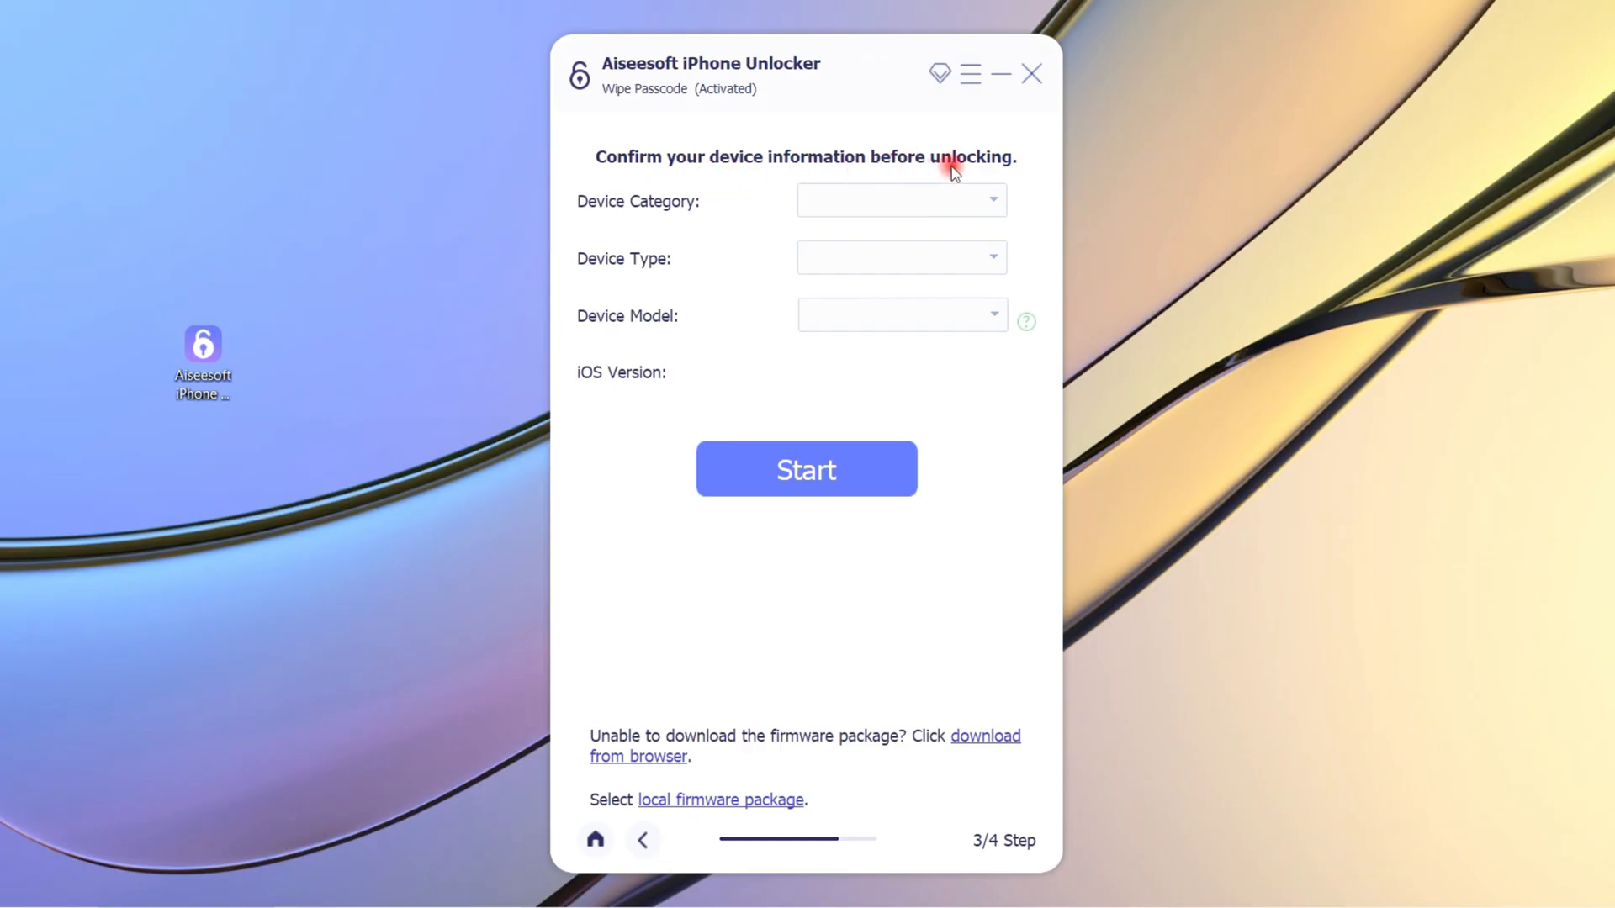
# Step: Set Device Category to iPhone and Device Type to iPhone 11, then start the firmware download
pyautogui.click(994, 201)
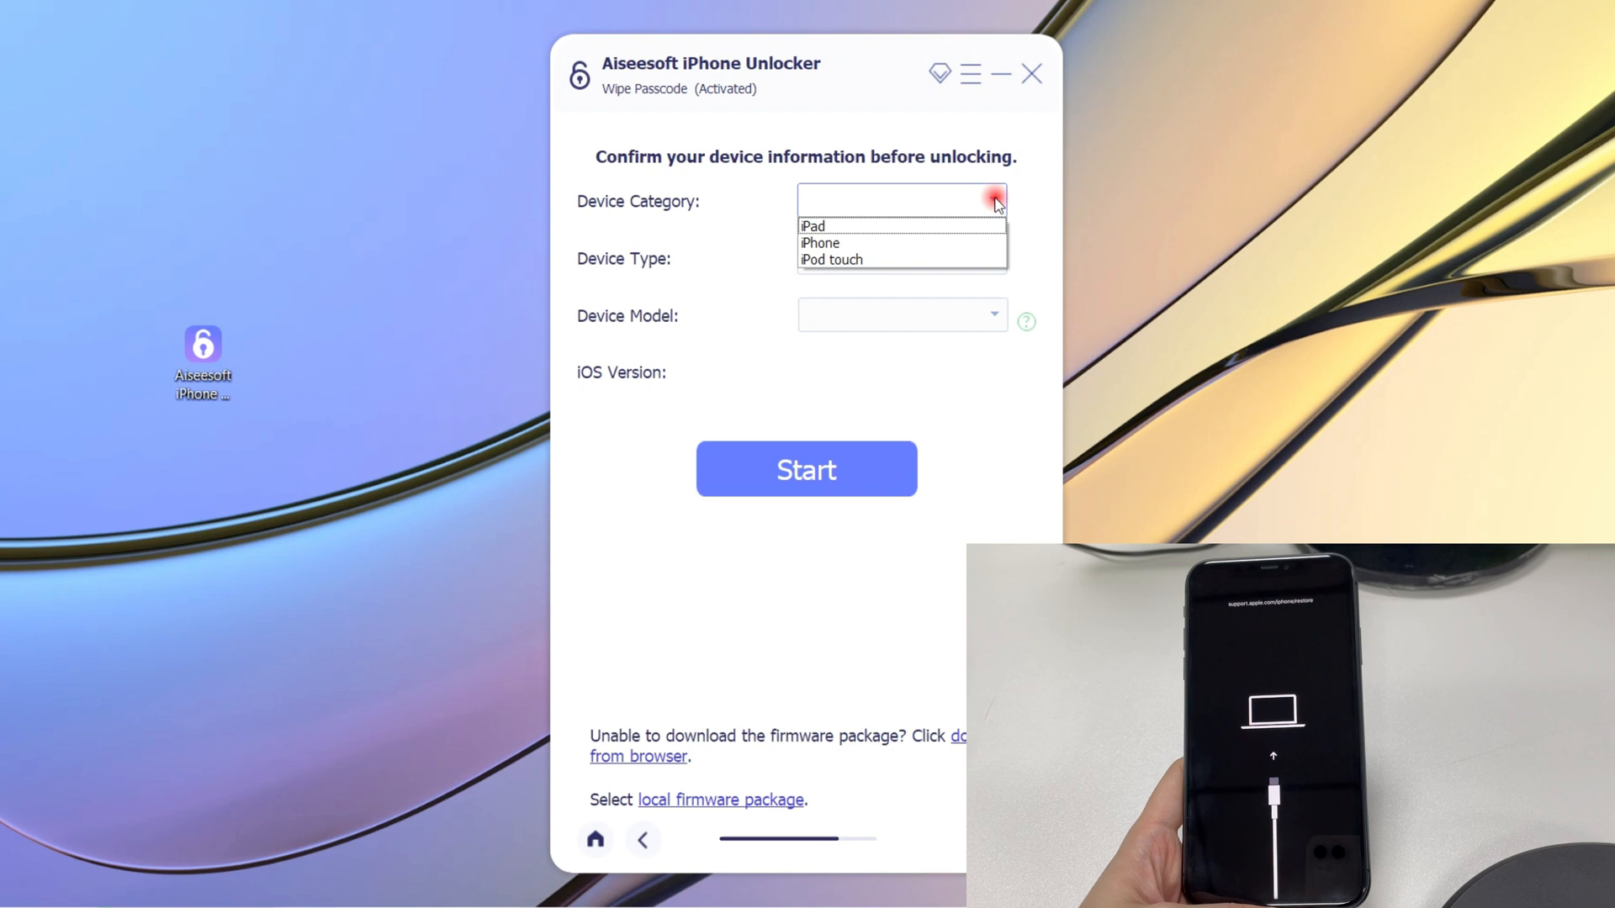
pyautogui.click(936, 243)
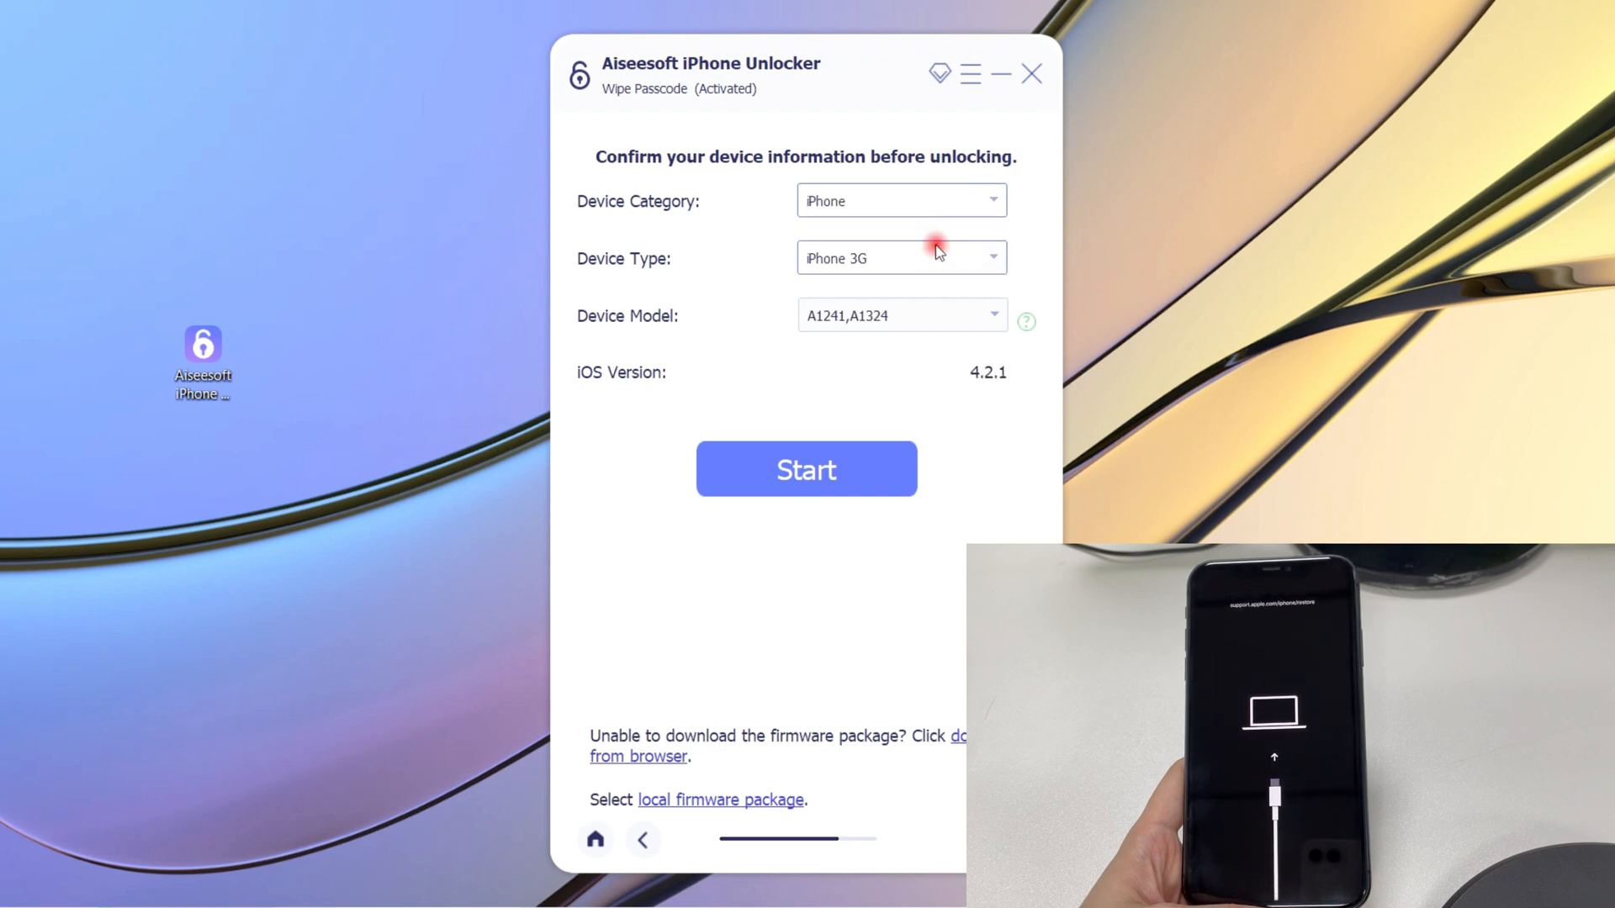
pyautogui.click(950, 263)
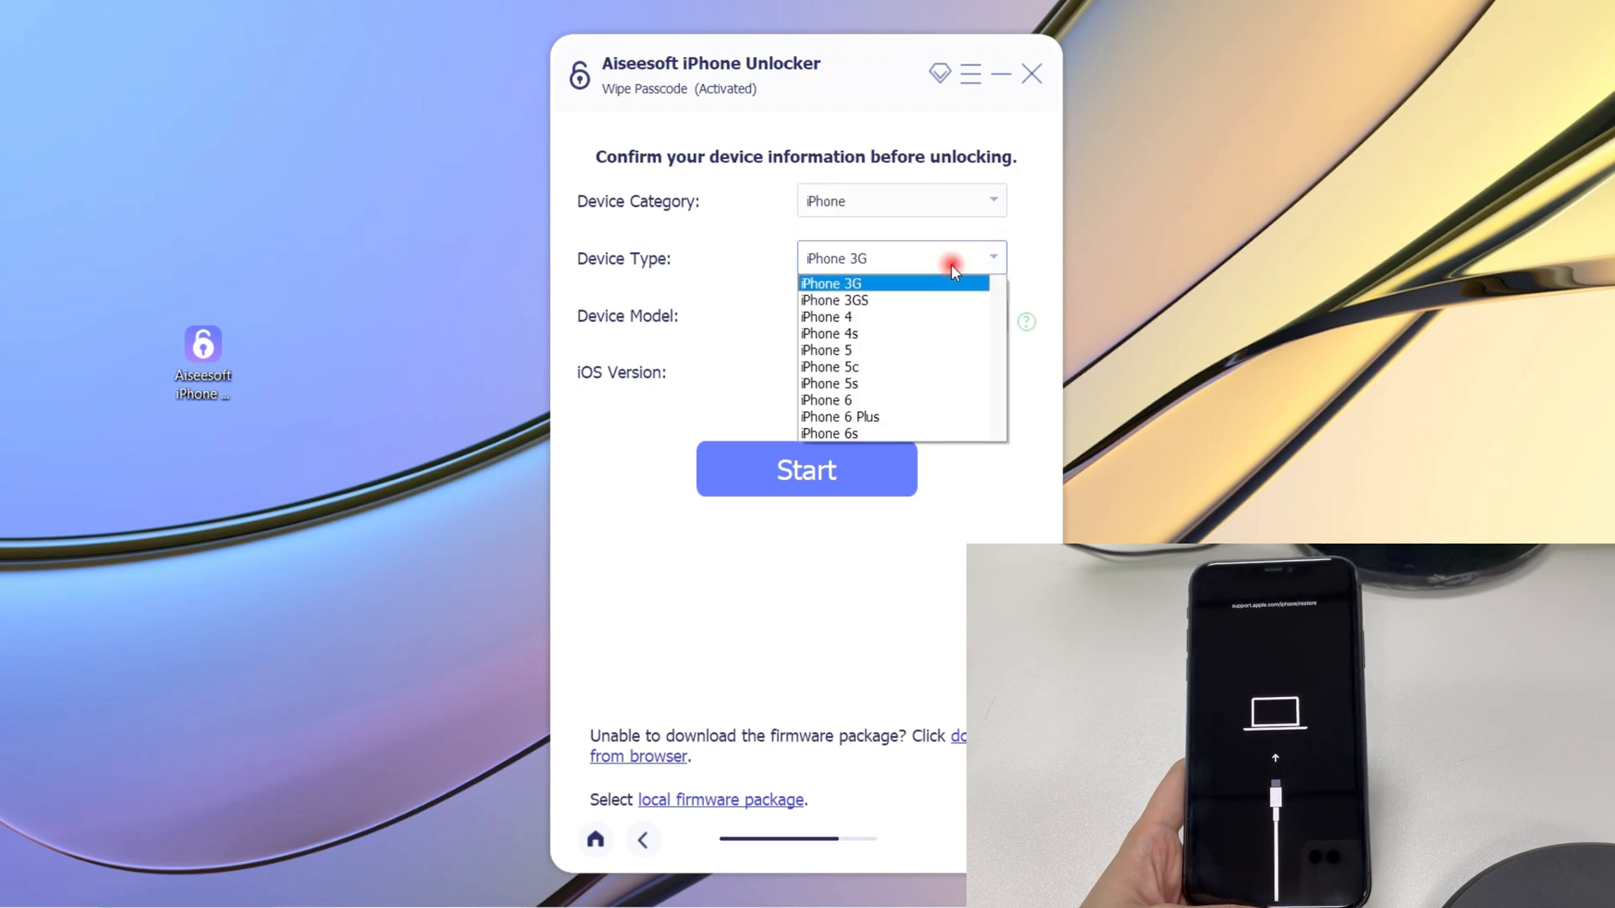
pyautogui.scroll(-2, 963, 378)
pyautogui.scroll(-2, 963, 378)
pyautogui.scroll(-1, 963, 383)
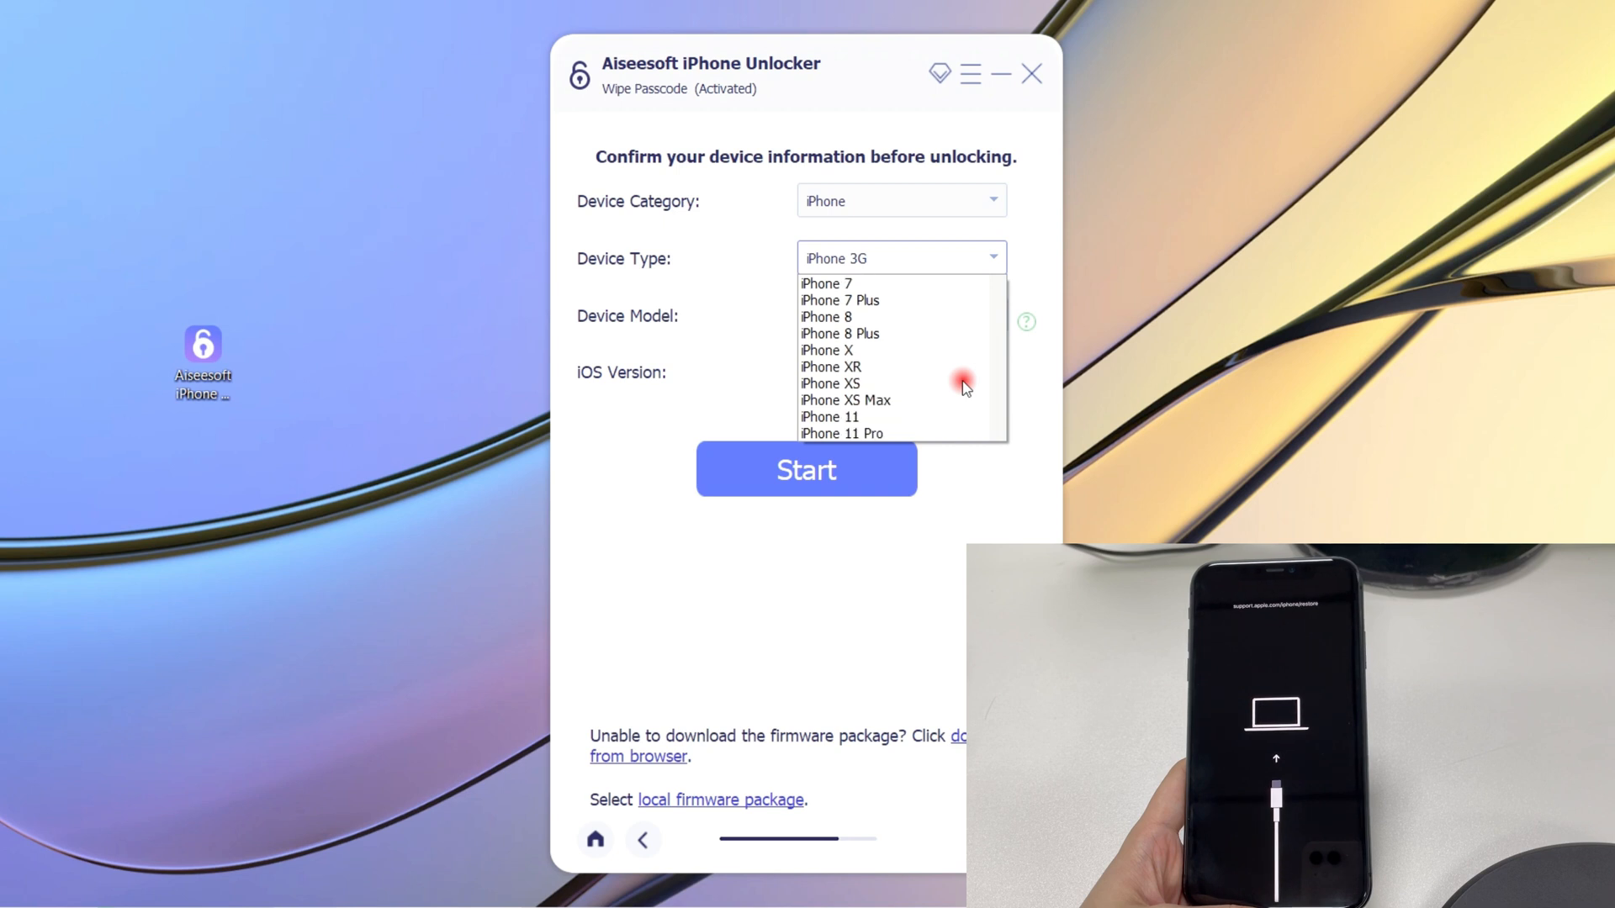
pyautogui.click(871, 419)
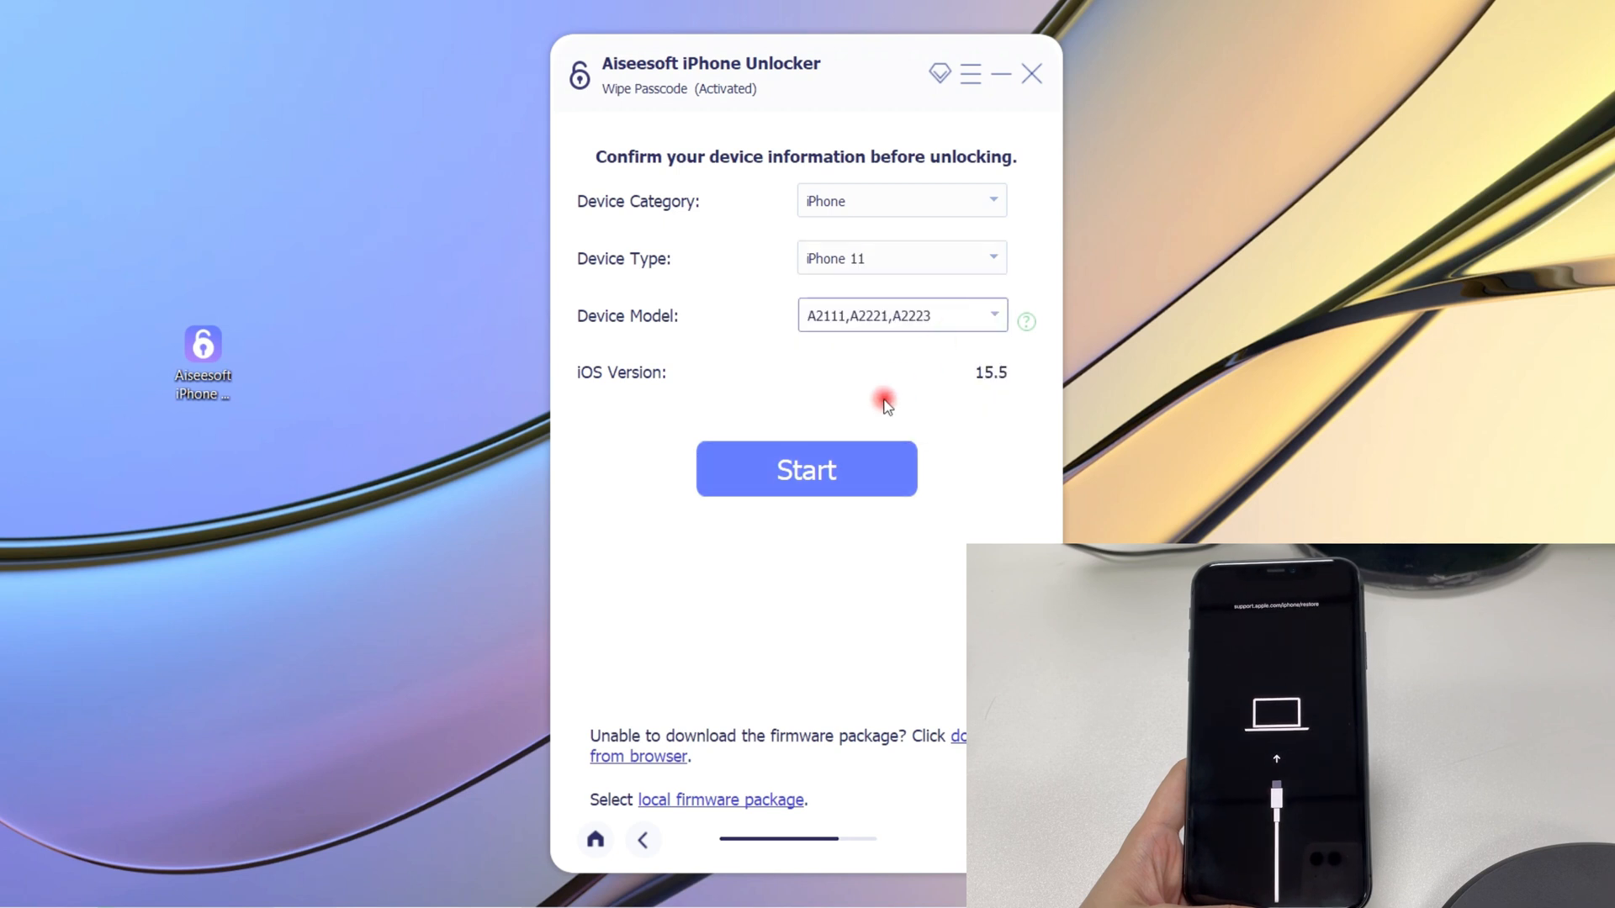
pyautogui.click(856, 471)
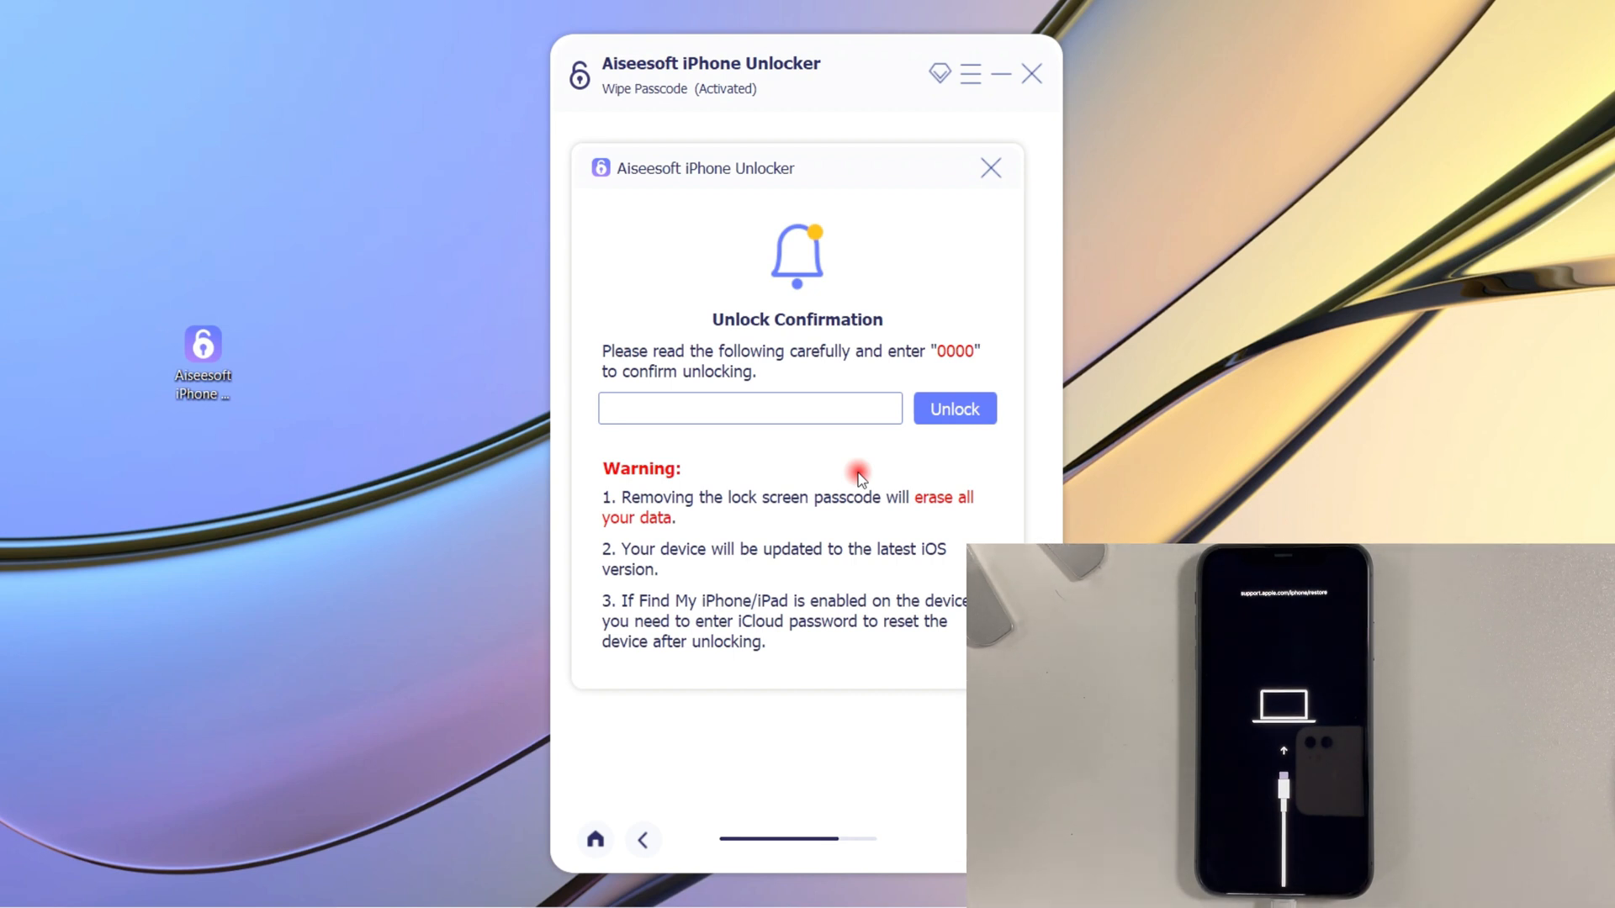
pyautogui.write('000')
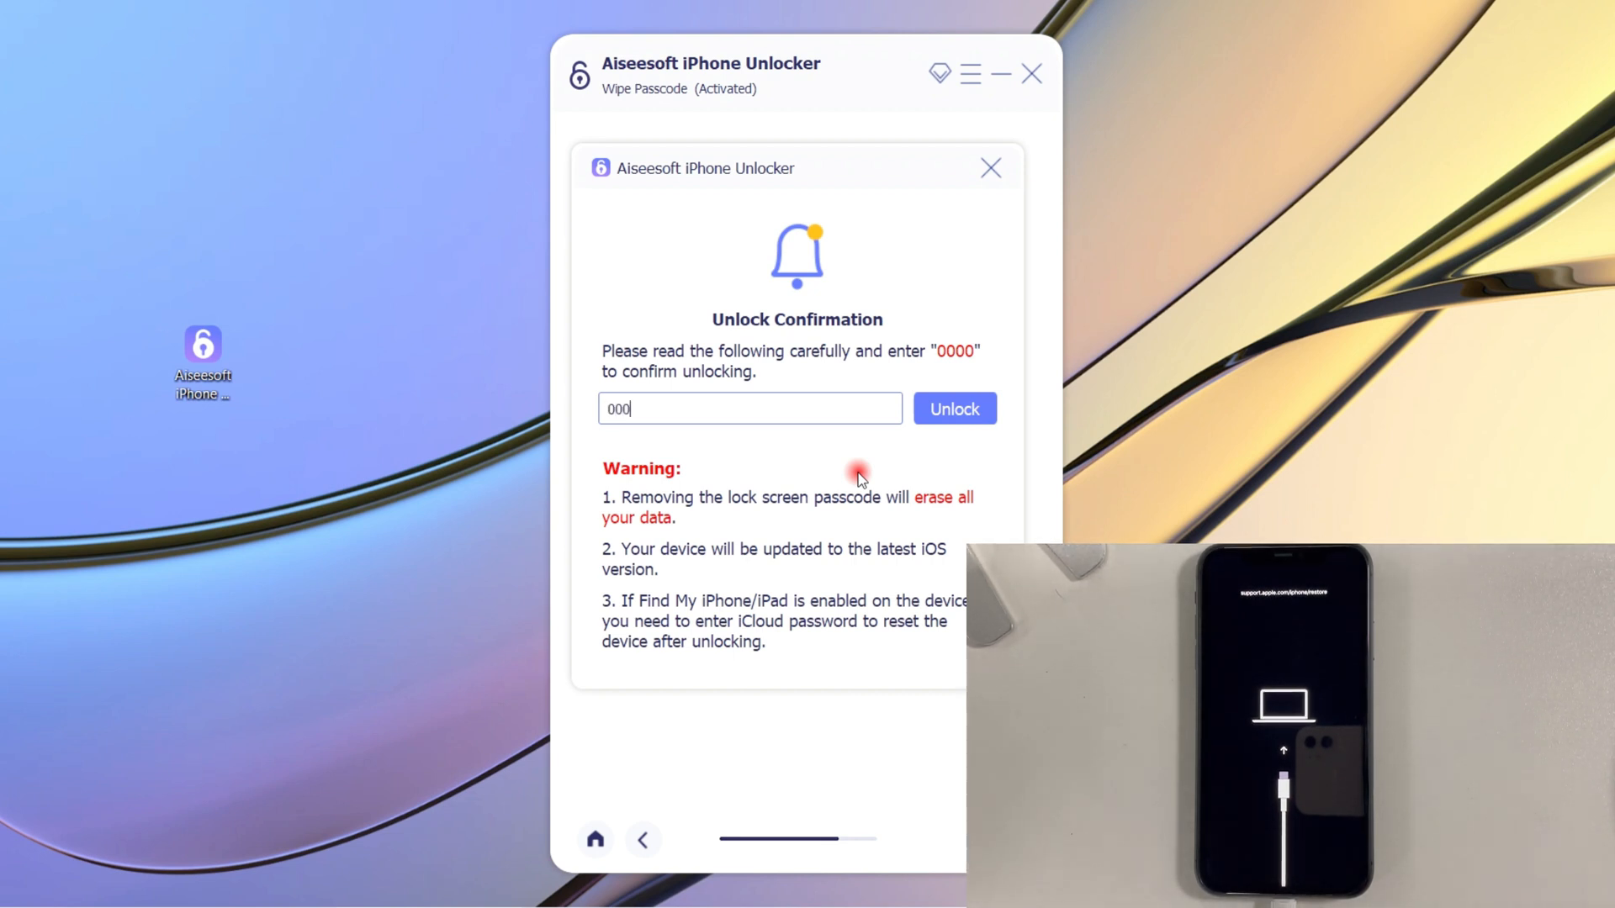
pyautogui.write('0')
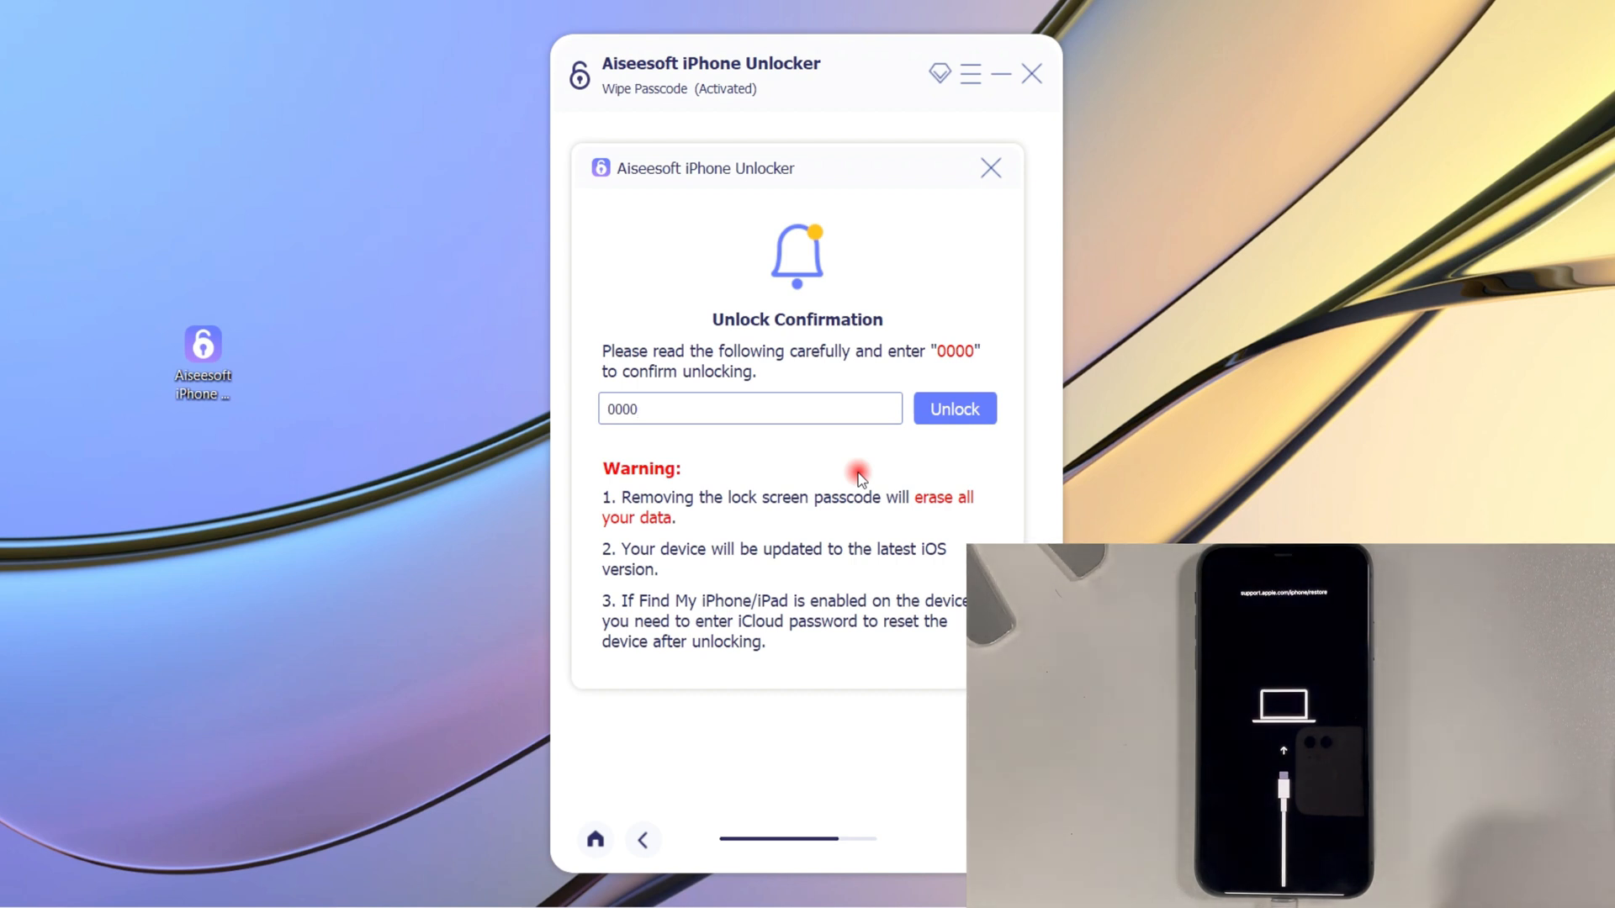
# Step: Confirm unlocking and erasing the iPhone with the 0000 code
pyautogui.click(955, 410)
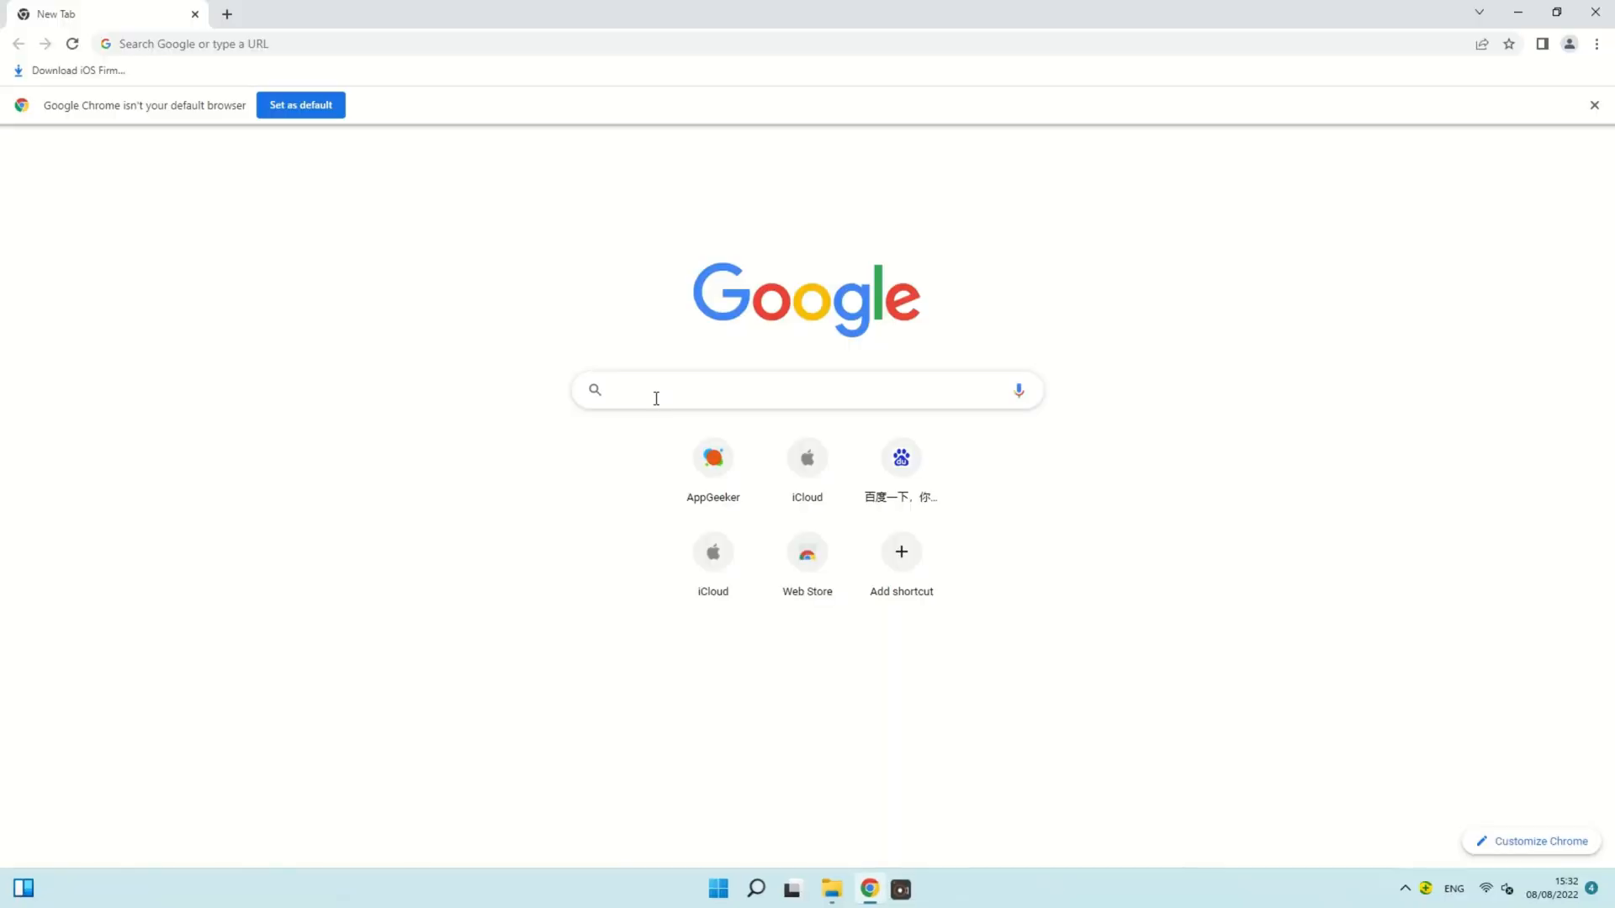
pyautogui.write('itu')
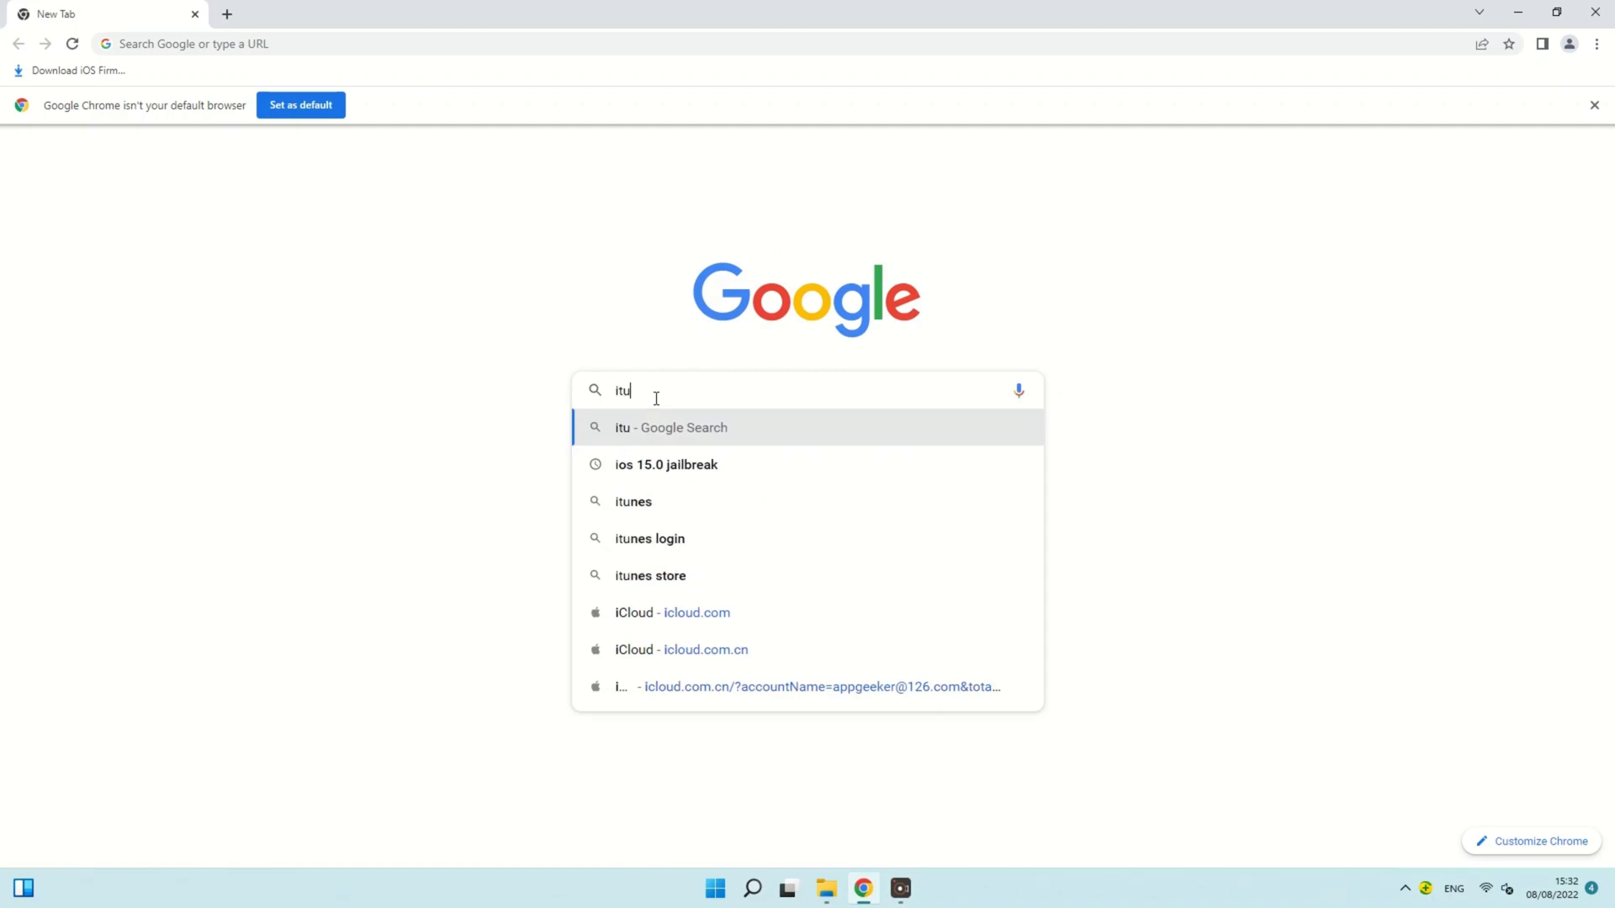
pyautogui.write('nes do')
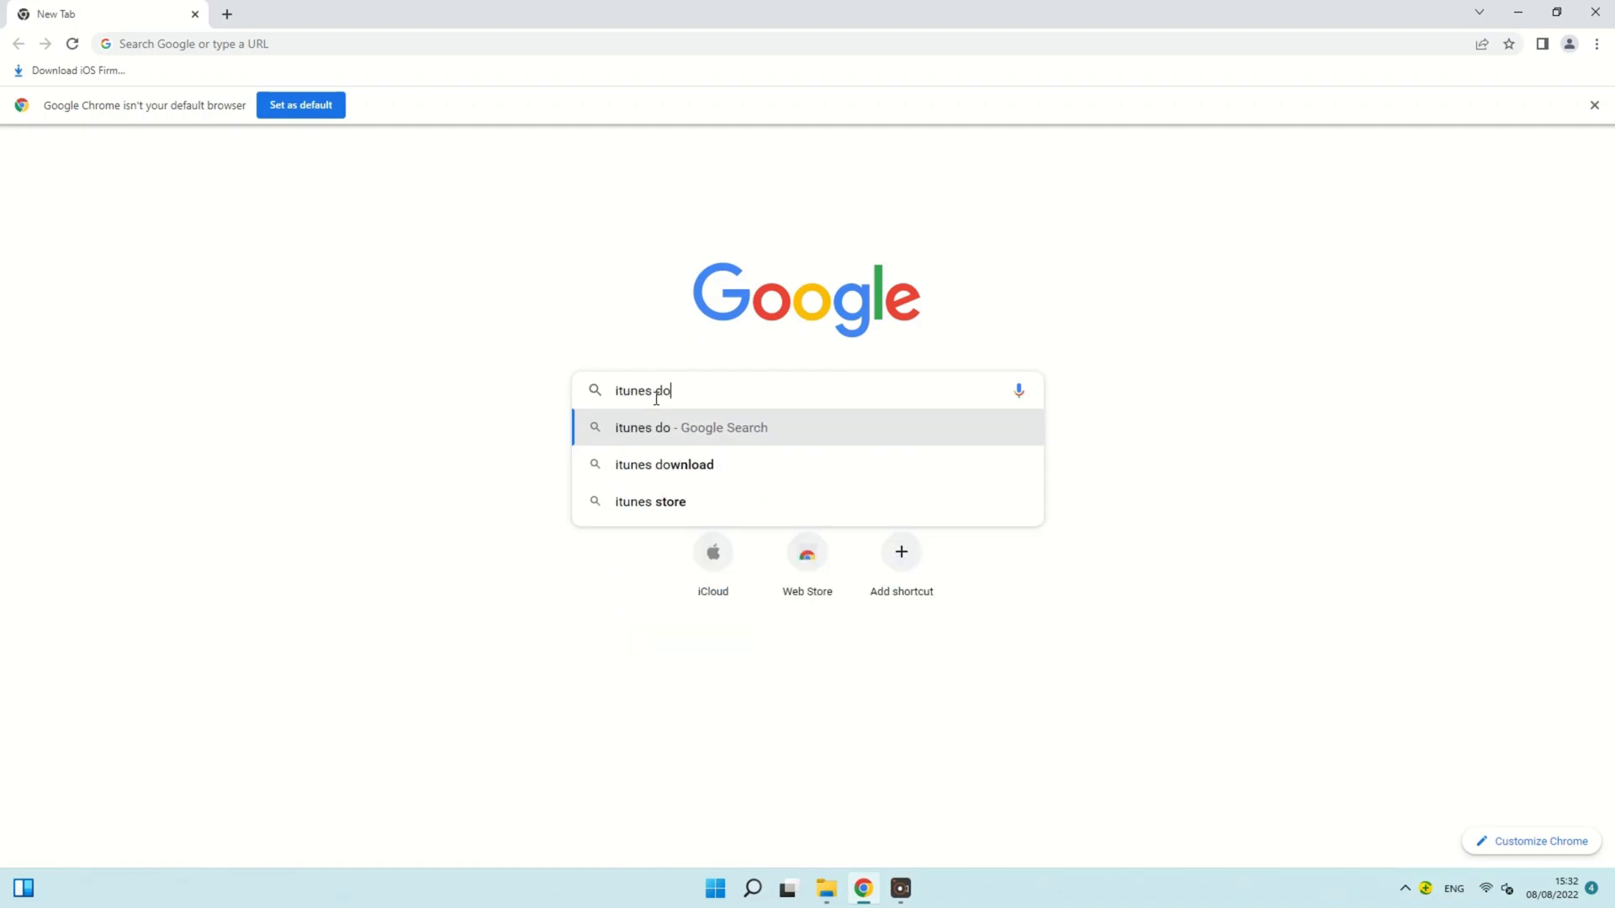
pyautogui.write('wnload')
# Step: Search Google for 'itunes download' and open Apple's iTunes for Windows support page
pyautogui.press('Return')
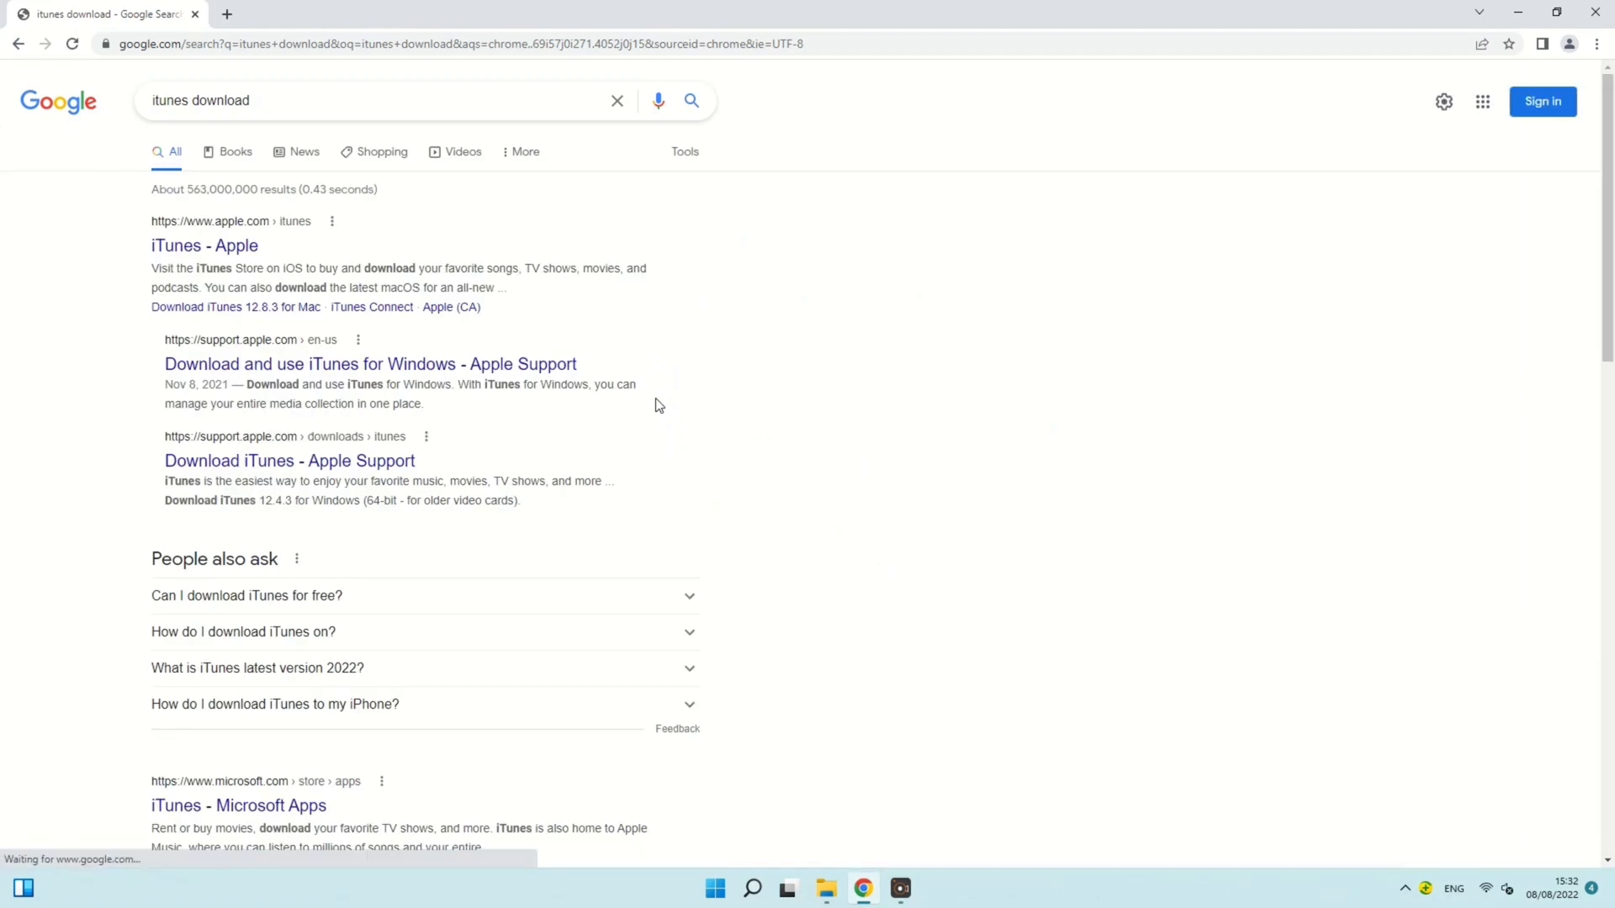
pyautogui.click(374, 371)
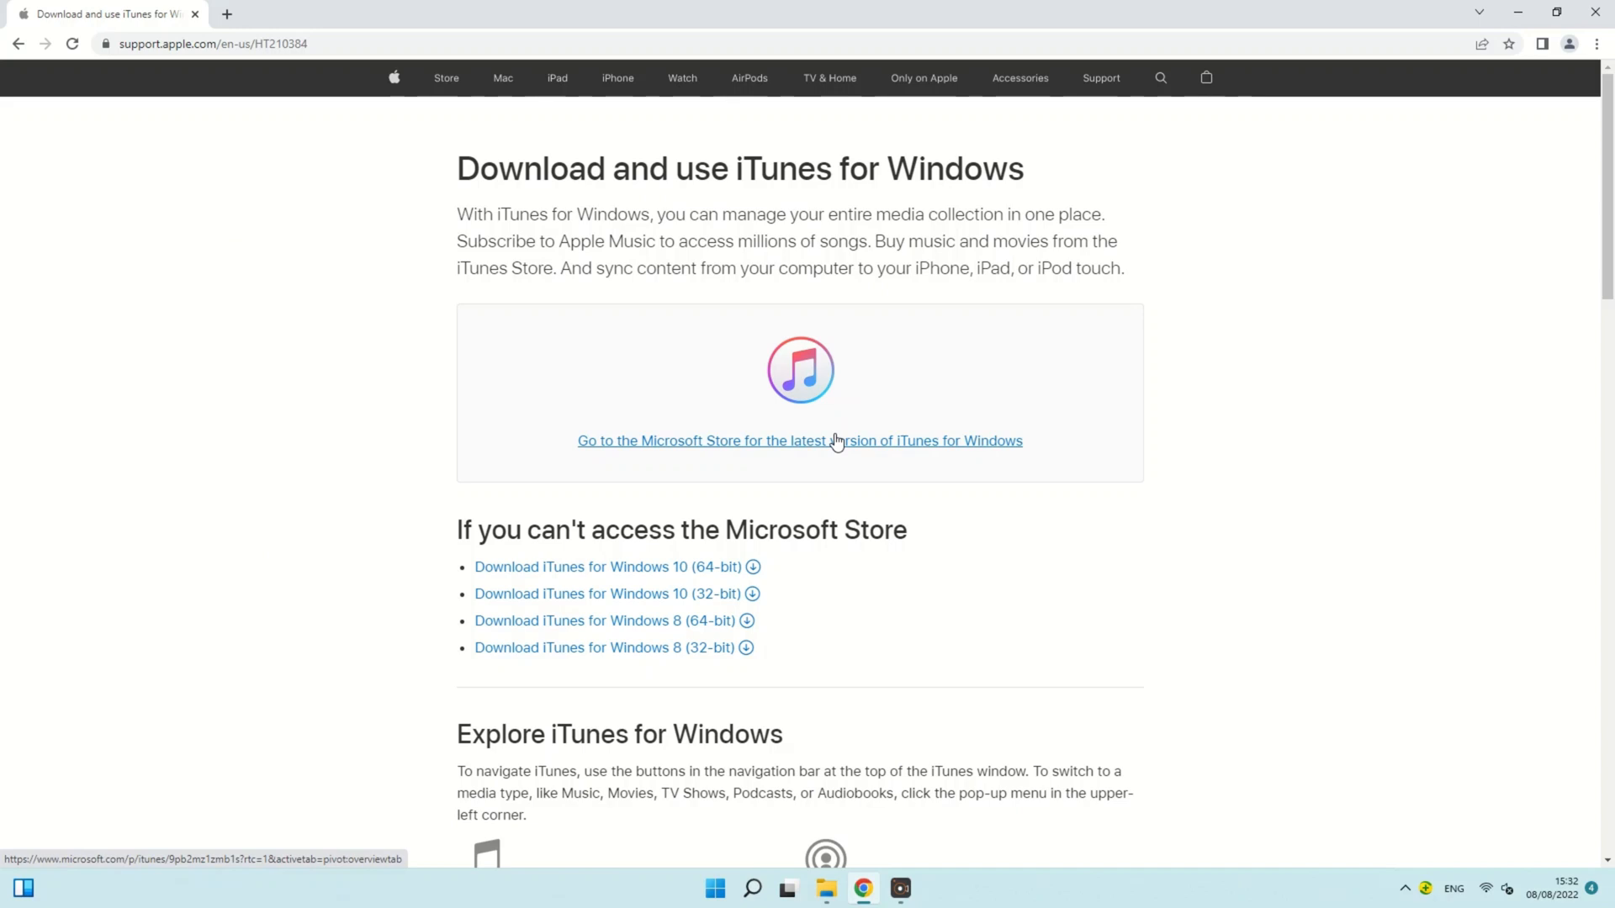
pyautogui.scroll(-3, 835, 442)
pyautogui.scroll(-2, 836, 442)
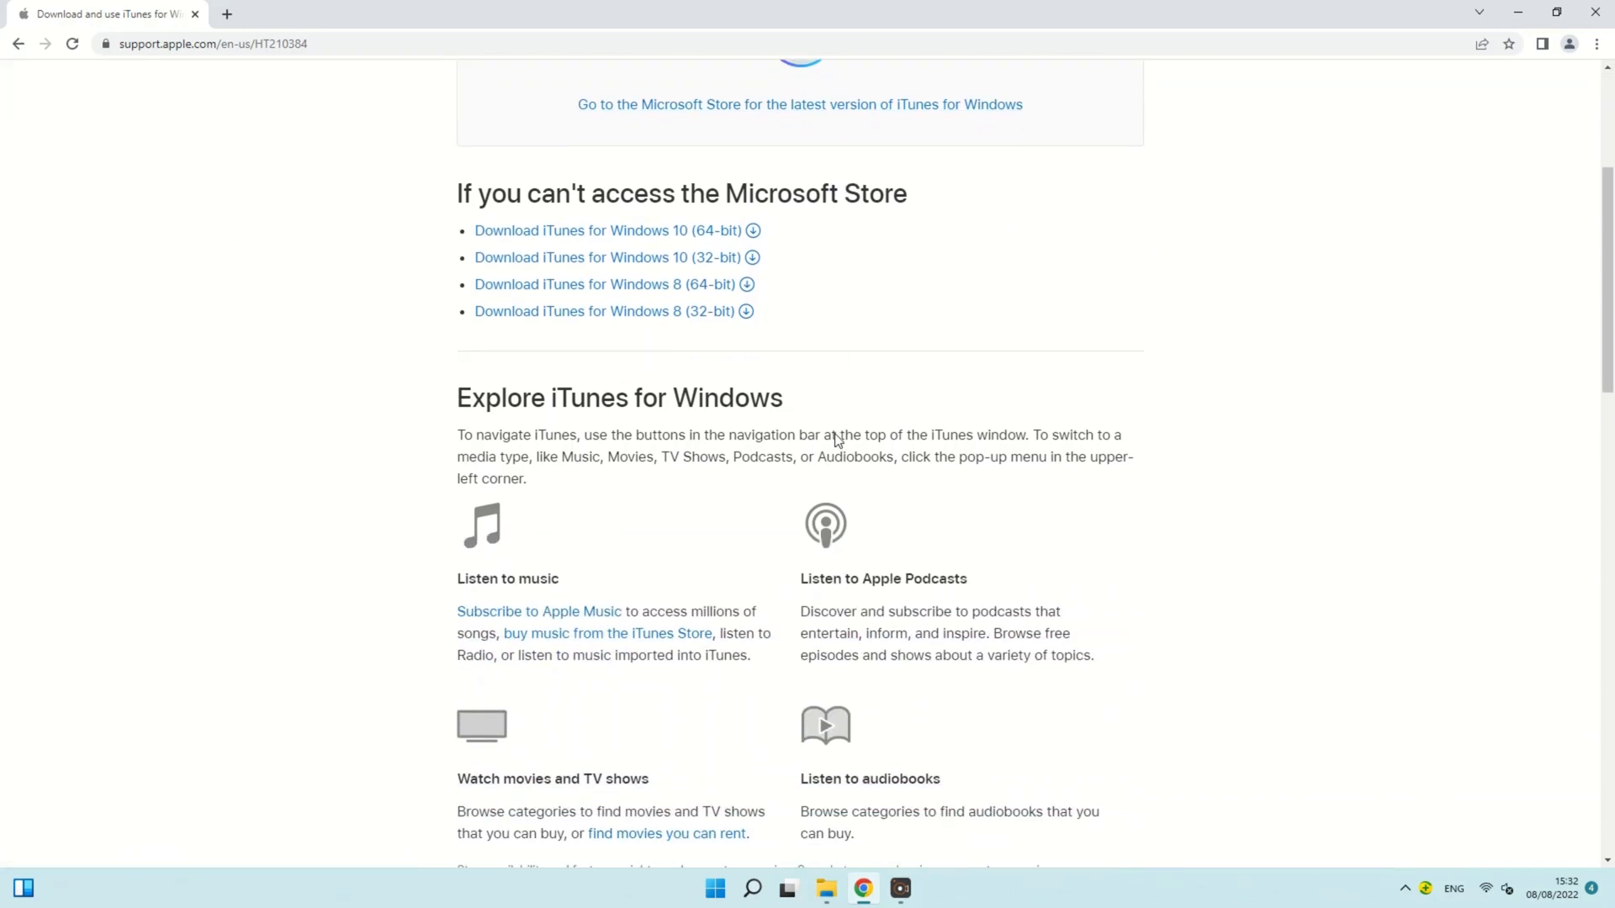
pyautogui.scroll(2, 835, 435)
pyautogui.scroll(2, 836, 434)
pyautogui.scroll(2, 835, 435)
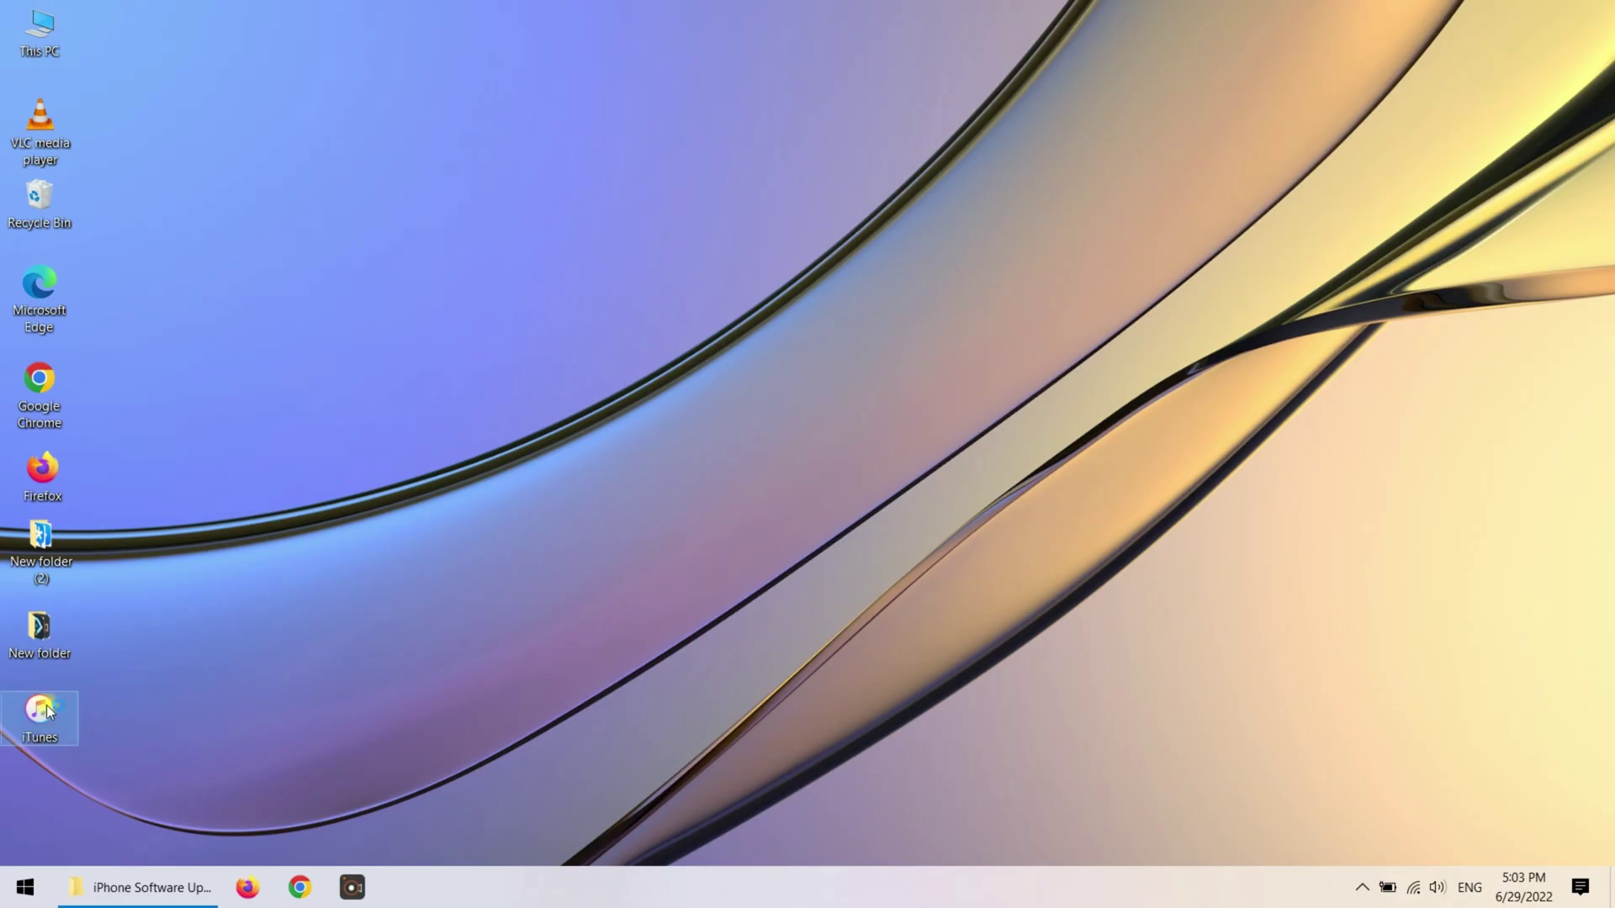
# Step: Launch iTunes from the taskbar so it detects the iPhone 11 in recovery mode
pyautogui.click(48, 710)
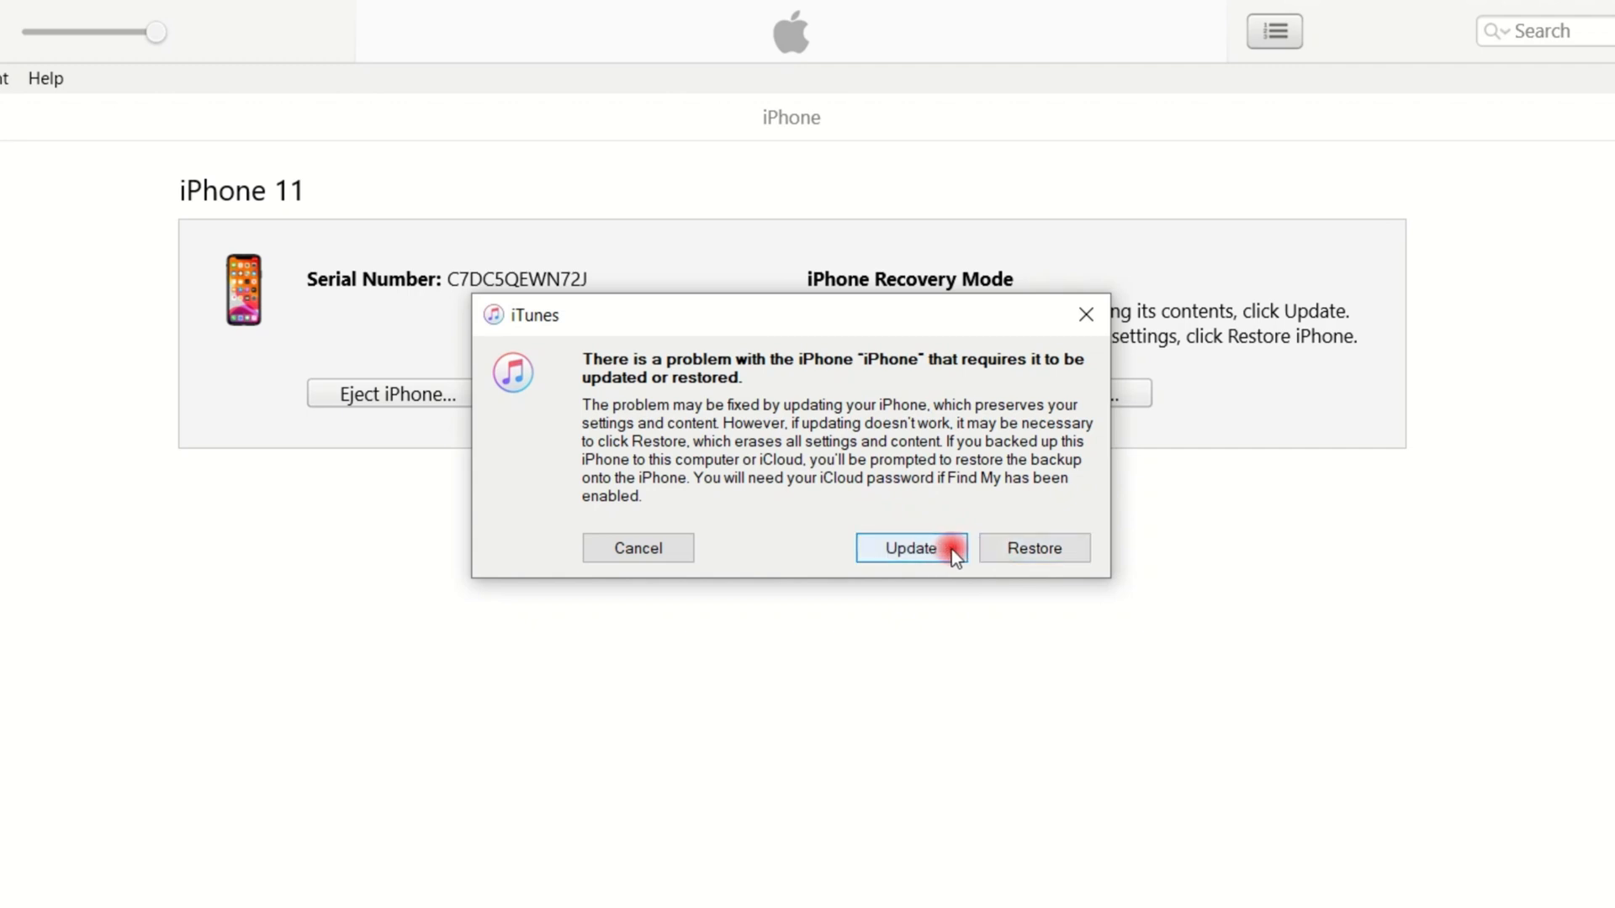
# Step: Choose Restore and confirm Restore and Update to factory-reset the iPhone 11
pyautogui.click(999, 551)
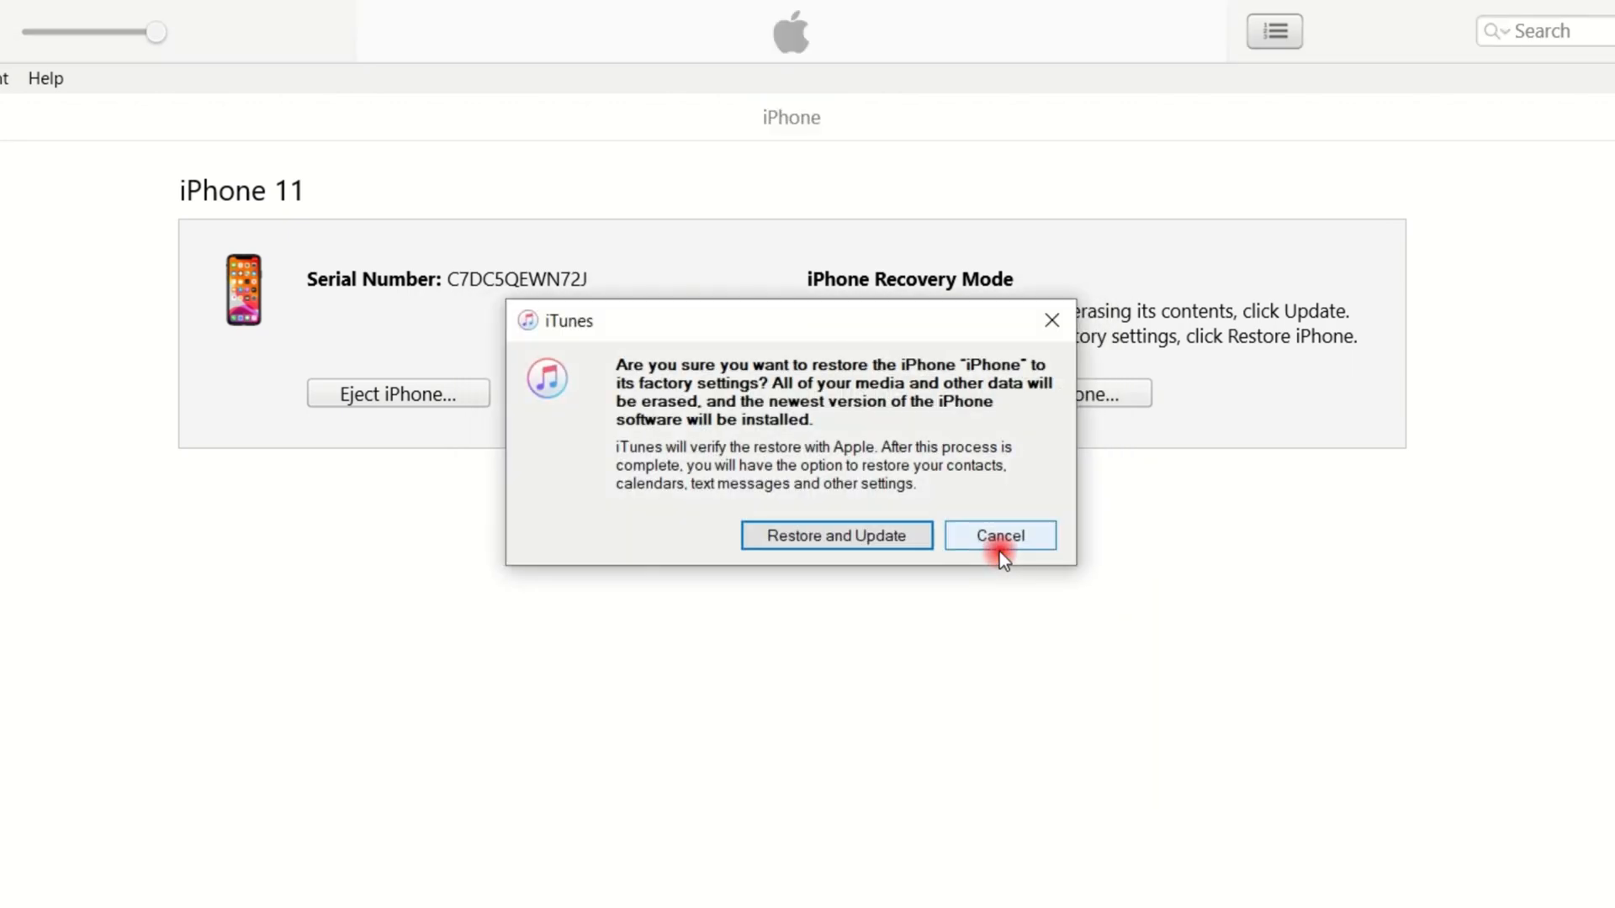
pyautogui.click(899, 543)
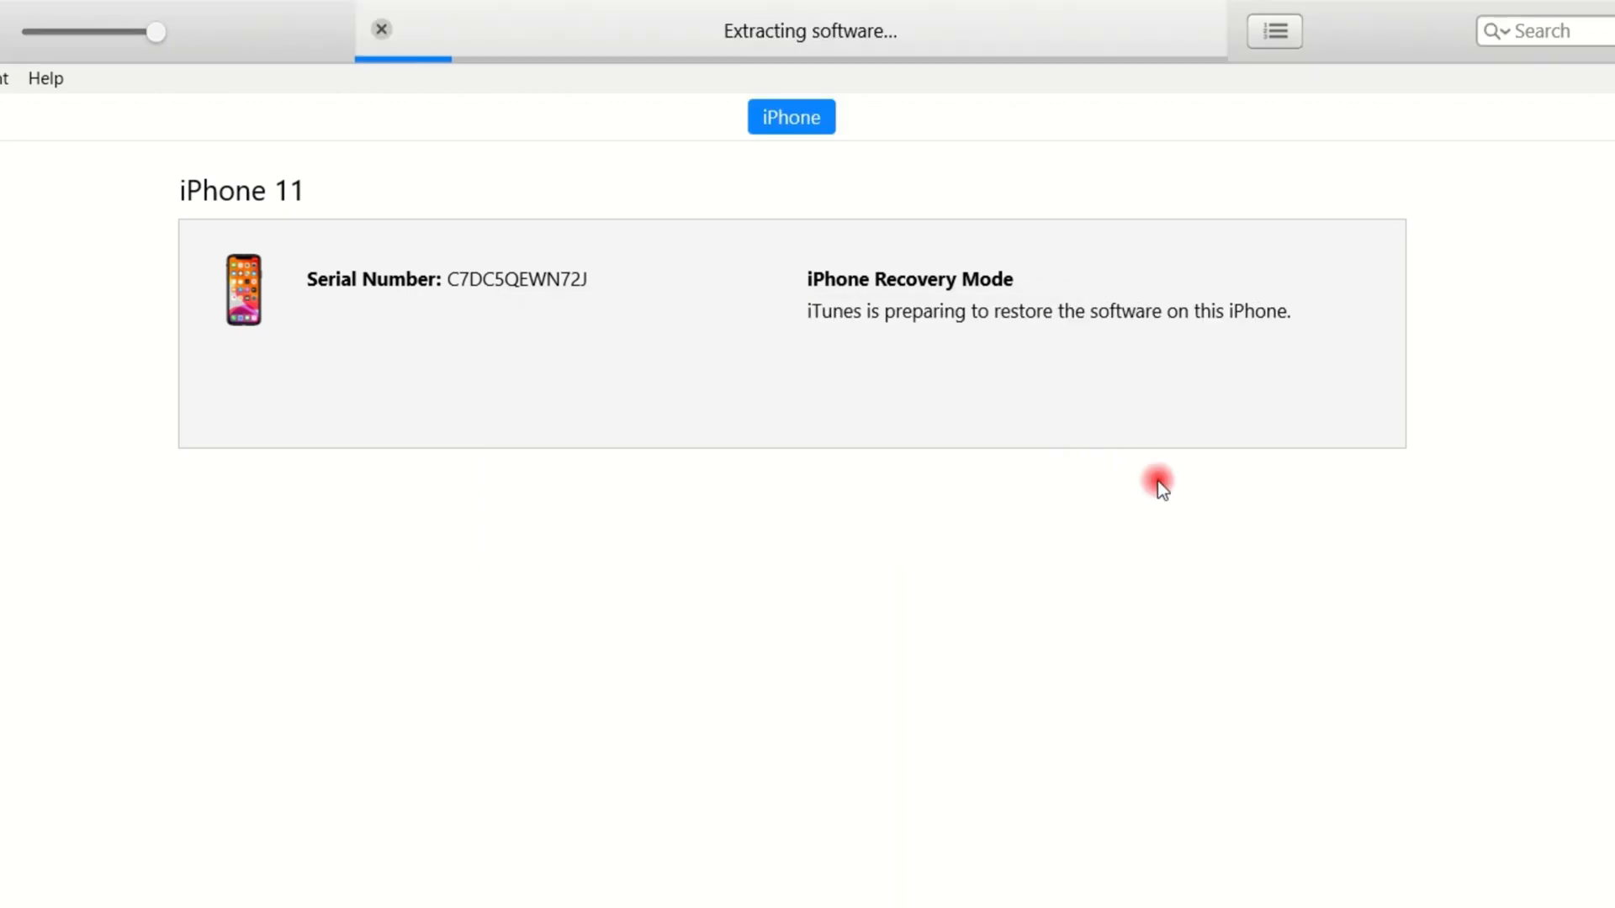